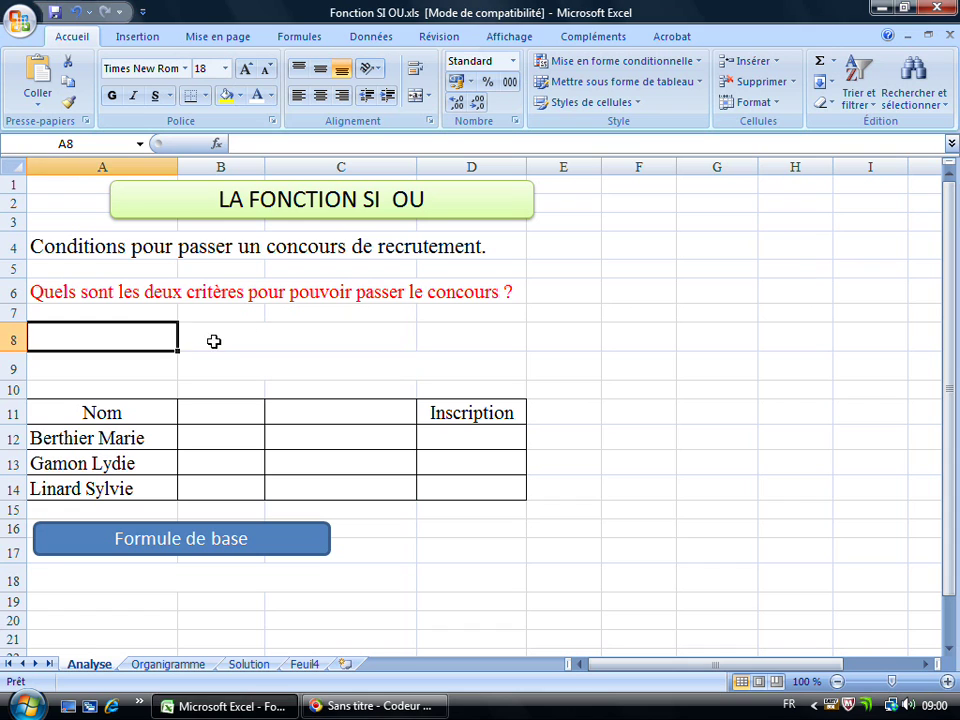
- Turn the hidden first criterion in B8 black
{"action": "left_click", "coordinate": [251, 336]}
{"action": "left_click", "coordinate": [270, 95]}
{"action": "left_click", "coordinate": [278, 120]}
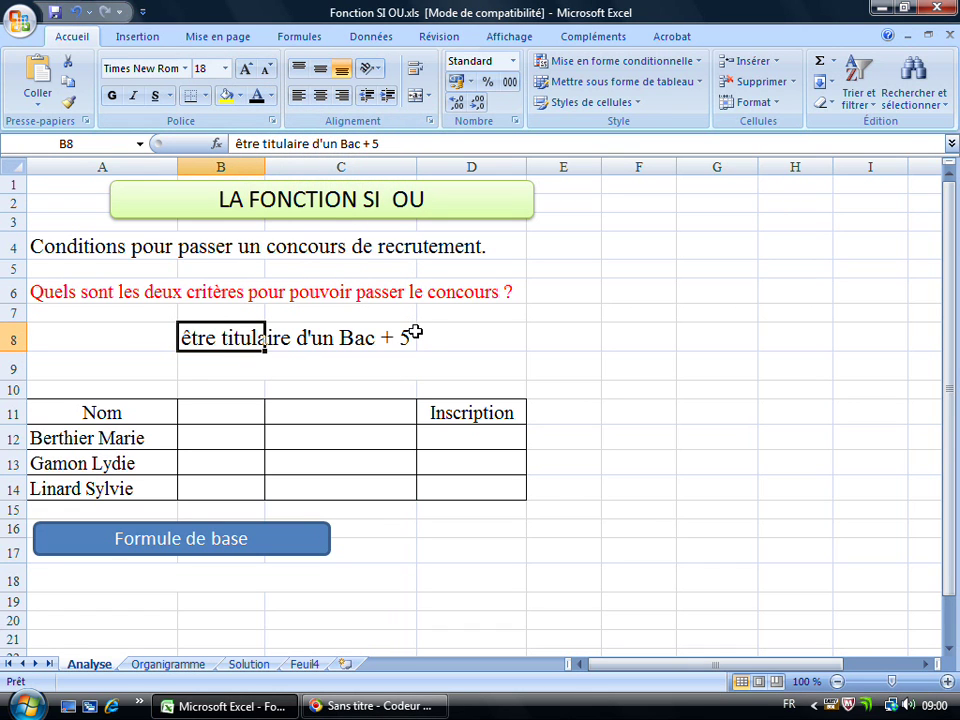
- Make the second criterion in B9 black, then check both criteria
{"action": "left_click", "coordinate": [62, 366]}
{"action": "left_click", "coordinate": [253, 366]}
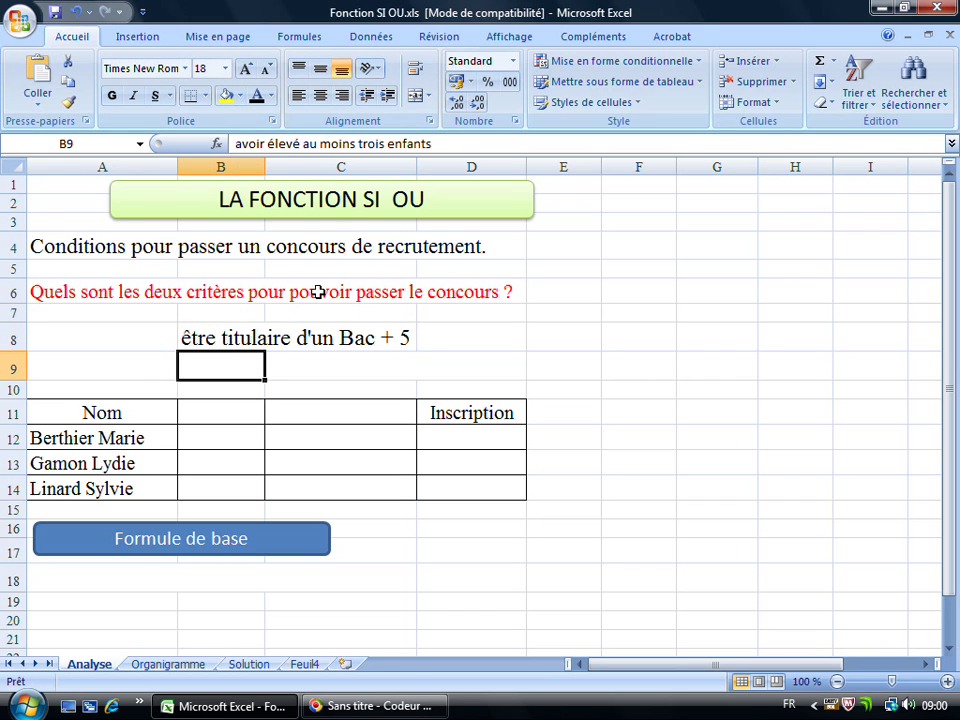
{"action": "left_click", "coordinate": [253, 95]}
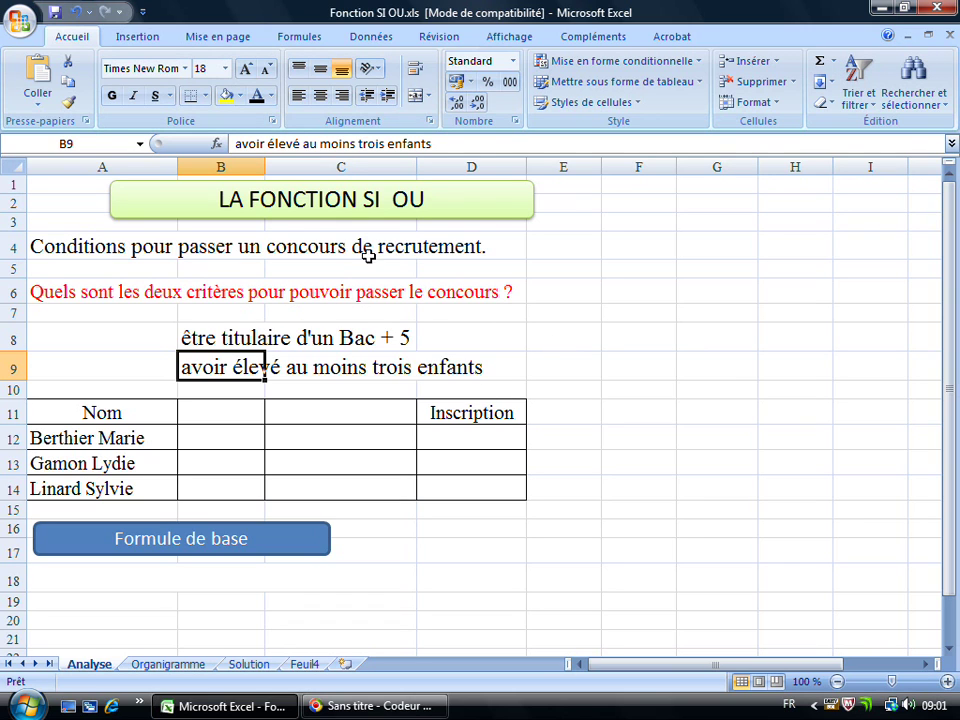
{"action": "left_click", "coordinate": [214, 338]}
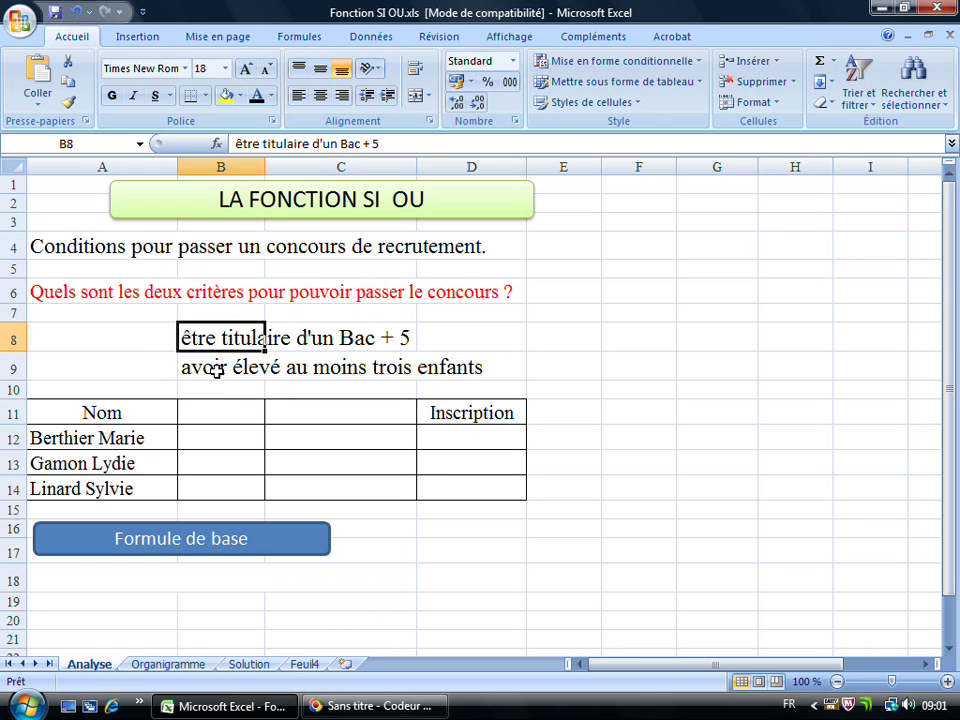
{"action": "left_click", "coordinate": [216, 370]}
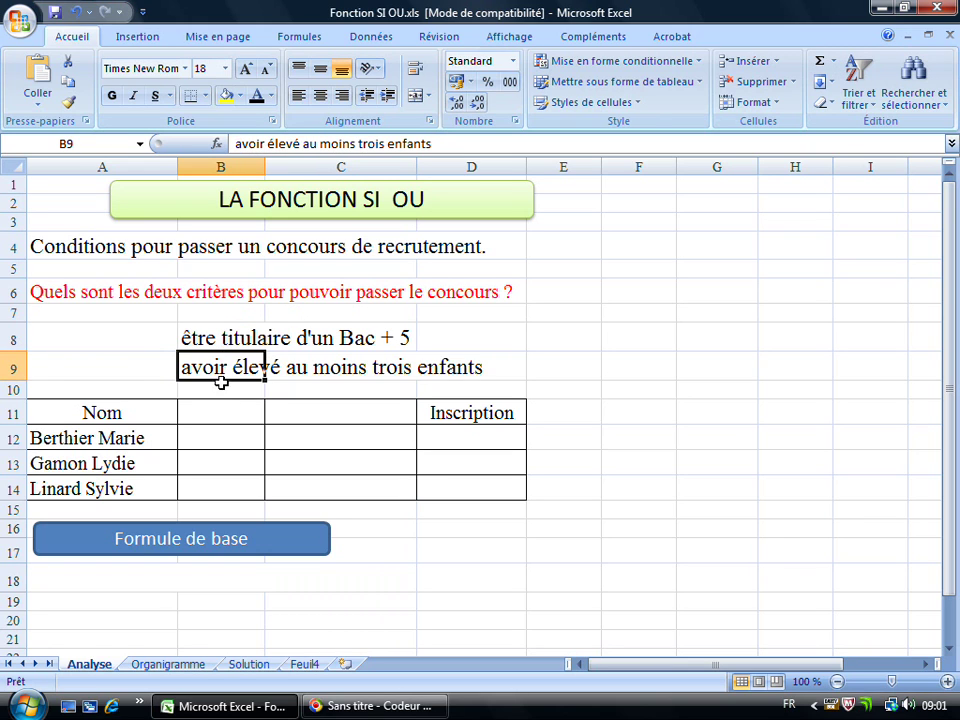
- Reveal the linking word 'ou' in A9 in black and select B11:C14
{"action": "left_click", "coordinate": [146, 366]}
{"action": "type", "text": "ou"}
{"action": "left_click", "coordinate": [257, 99]}
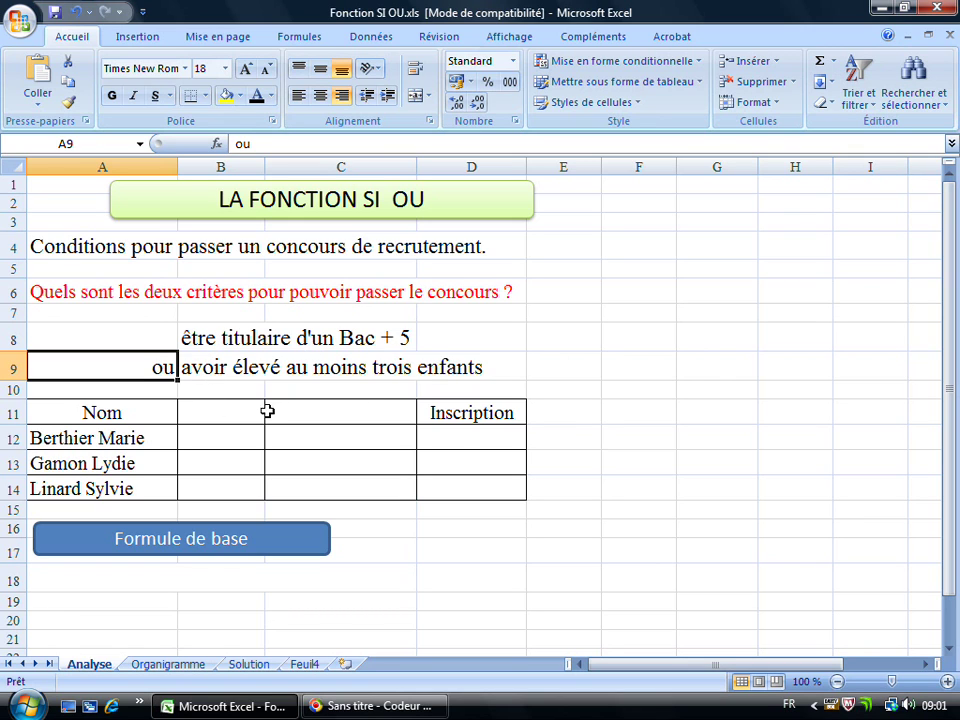
{"action": "mouse_move", "coordinate": [262, 410]}
{"action": "left_mouse_down"}
{"action": "mouse_move", "coordinate": [317, 478]}
{"action": "mouse_move", "coordinate": [313, 493]}
{"action": "left_mouse_up"}
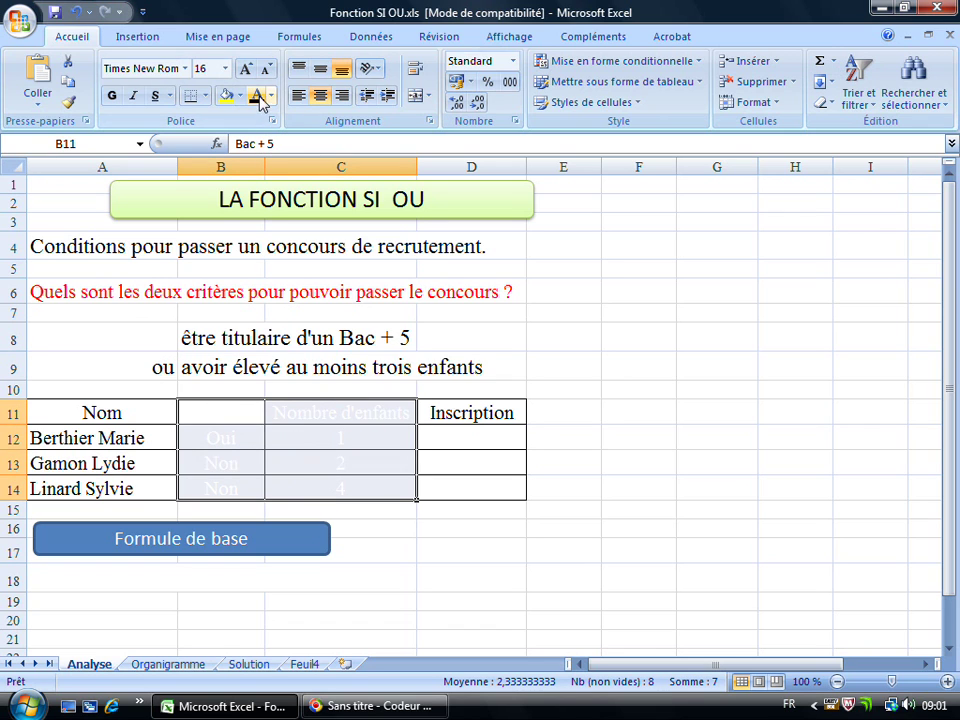
- Check A12 and C12, then reveal OUI in D12 for the first candidate
{"action": "left_click", "coordinate": [108, 440]}
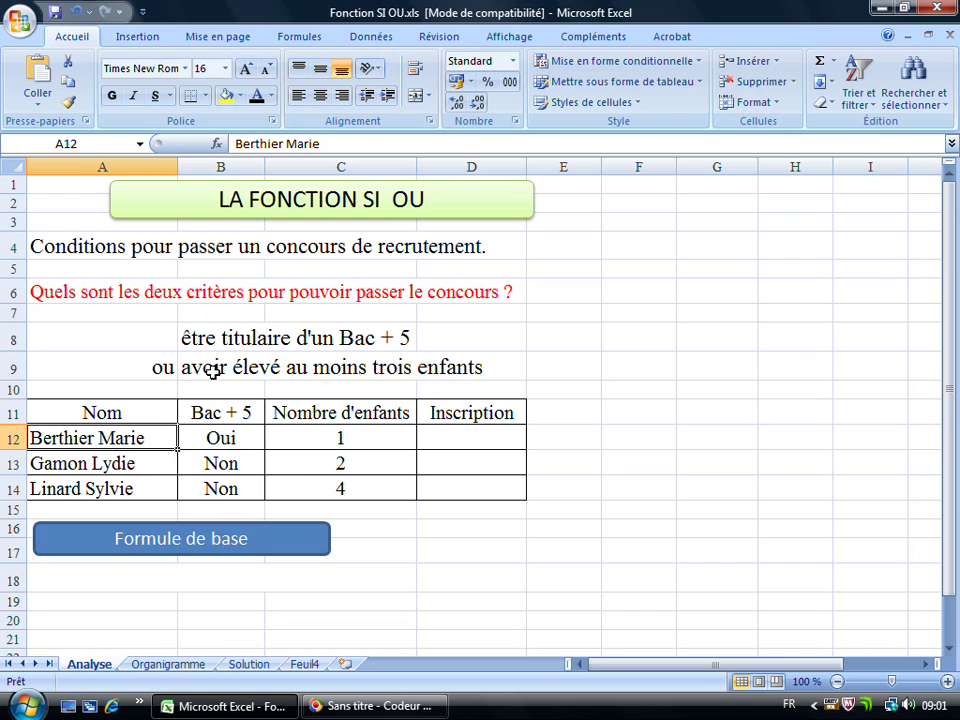
{"action": "left_click", "coordinate": [320, 434]}
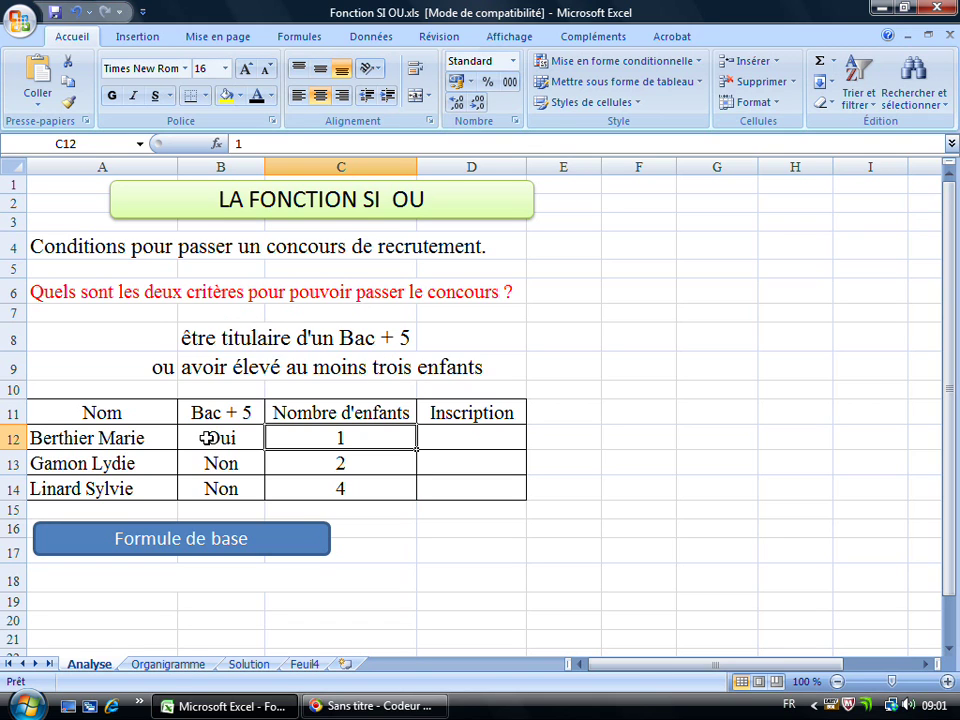
{"action": "left_click", "coordinate": [474, 435]}
{"action": "type", "text": "OUI"}
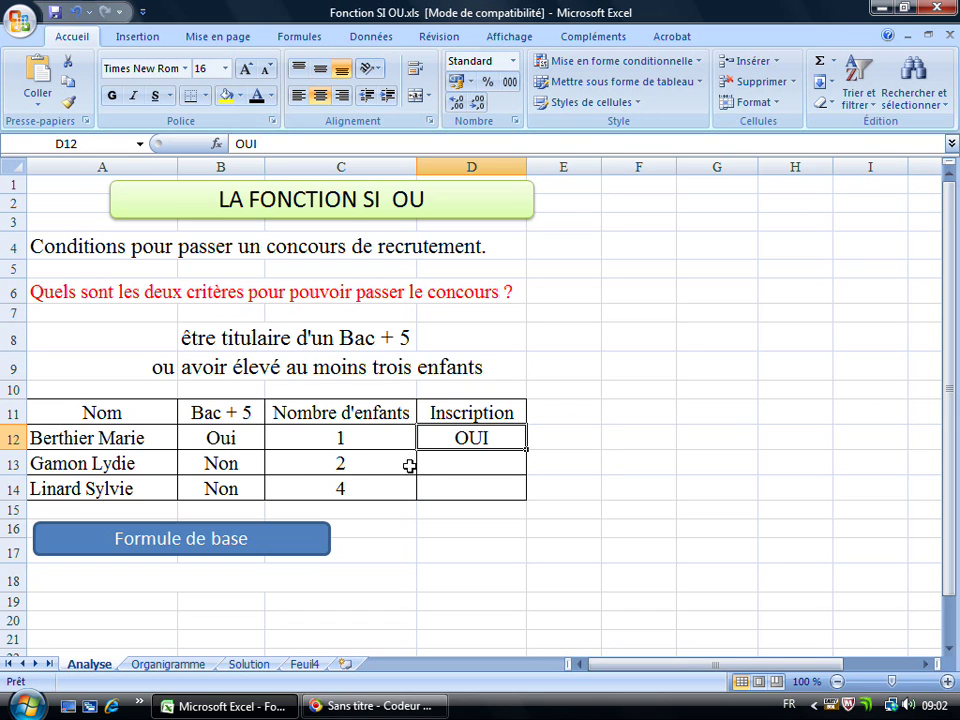
- Reveal NON in D13 and OUI in D14 in black
{"action": "left_click", "coordinate": [467, 463]}
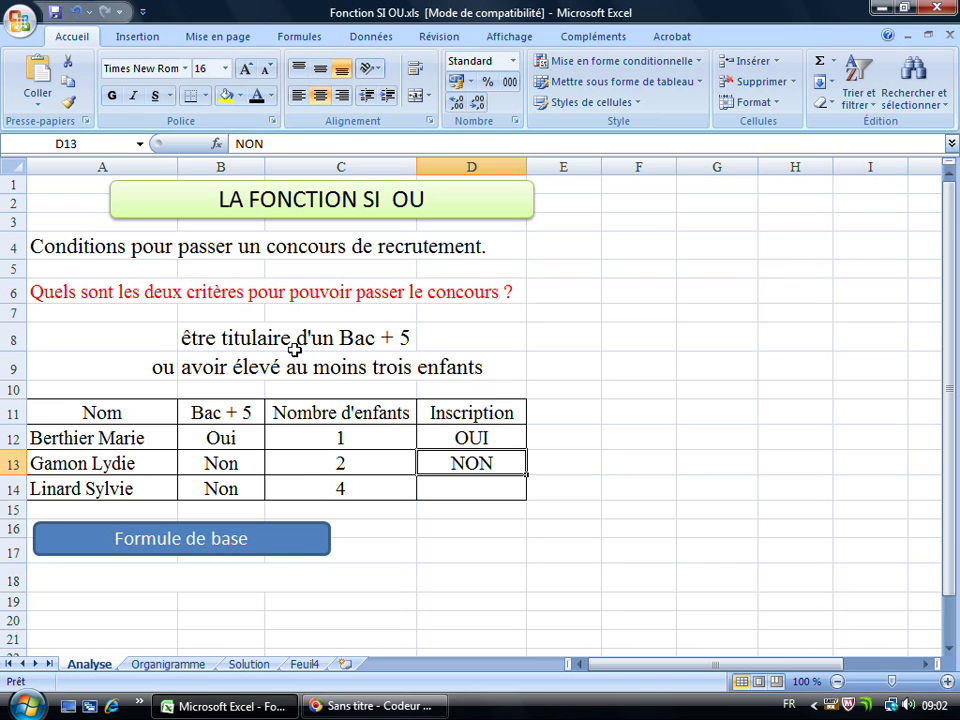
{"action": "left_click", "coordinate": [463, 489]}
{"action": "left_click", "coordinate": [258, 95]}
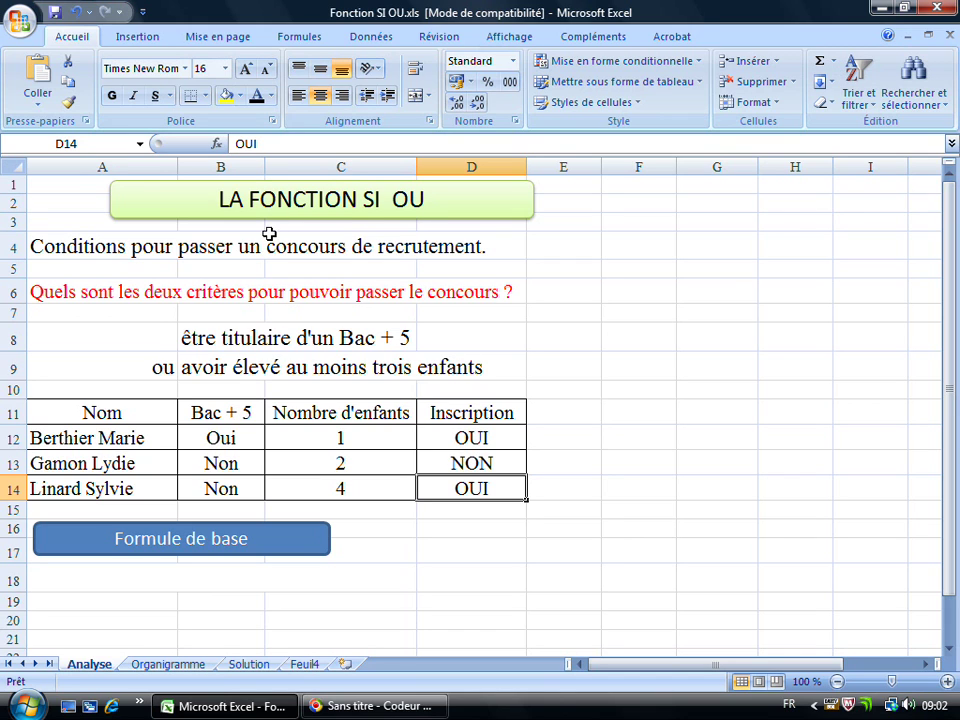
- Show =si(ou(condition1;condition2);vrai;faux) in A18 in black and highlight its ou(...) part
{"action": "left_click", "coordinate": [48, 573]}
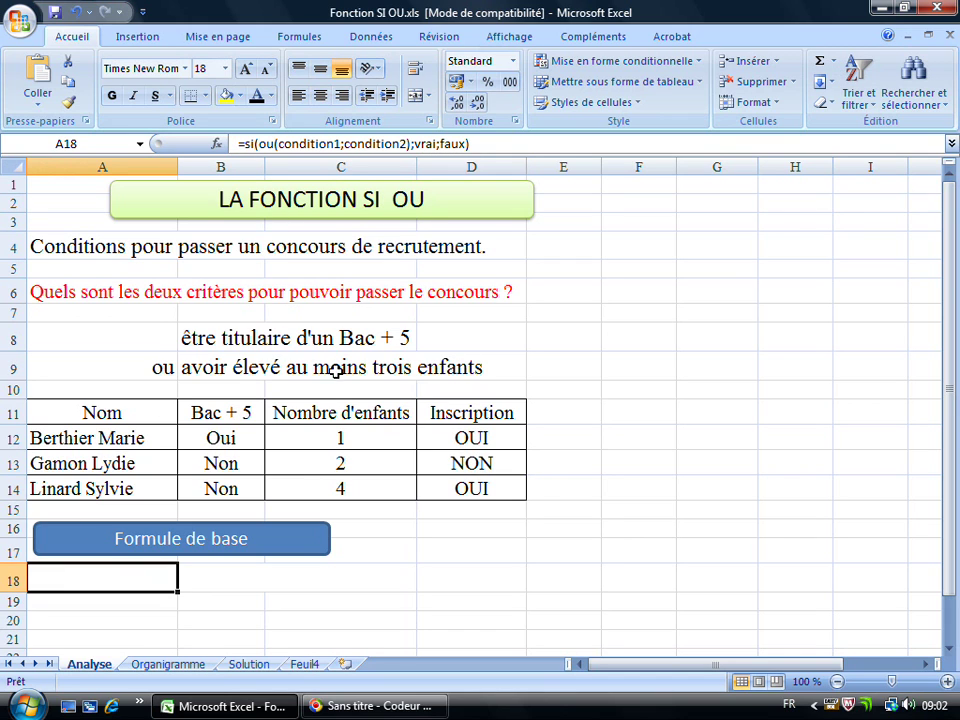
{"action": "left_click", "coordinate": [257, 96]}
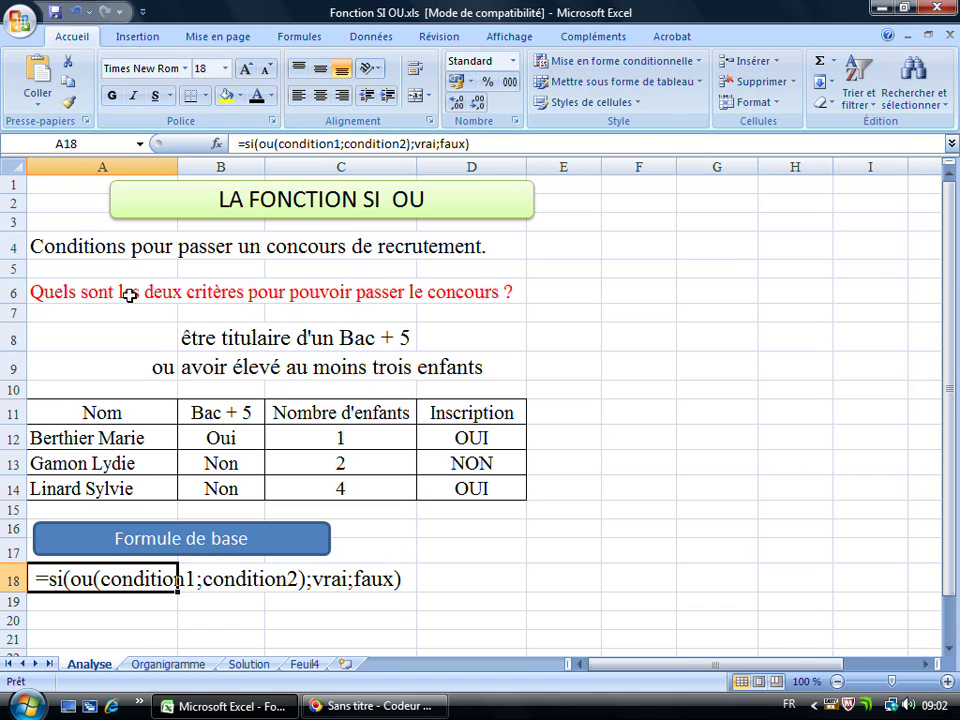
{"action": "left_click", "coordinate": [80, 618]}
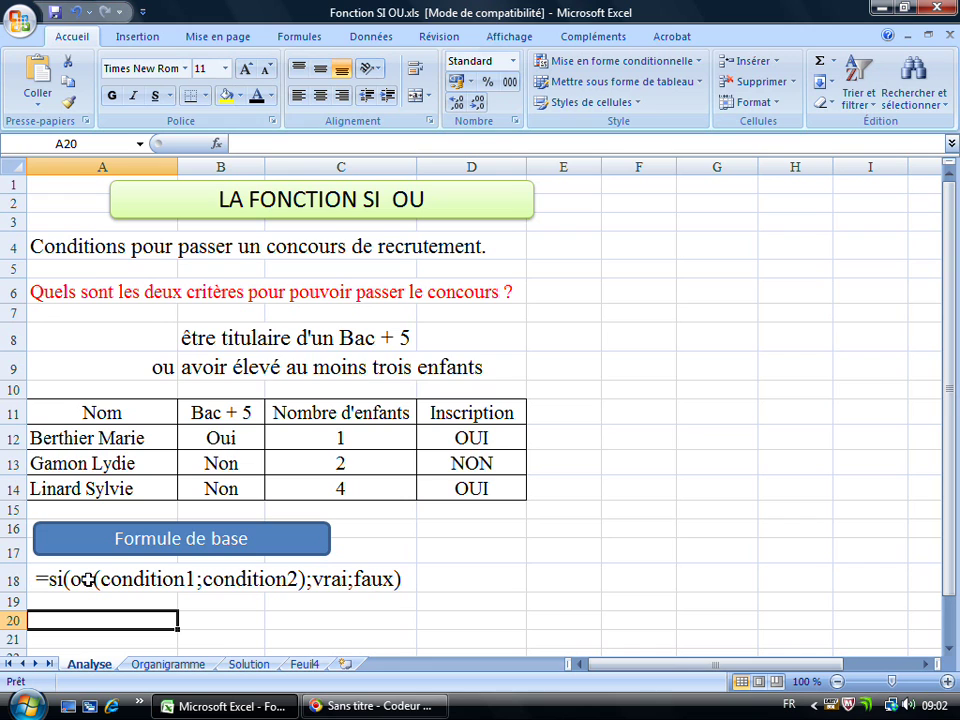
{"action": "left_click", "coordinate": [36, 580]}
{"action": "left_click_drag", "start_coordinate": [259, 143], "coordinate": [410, 143]}
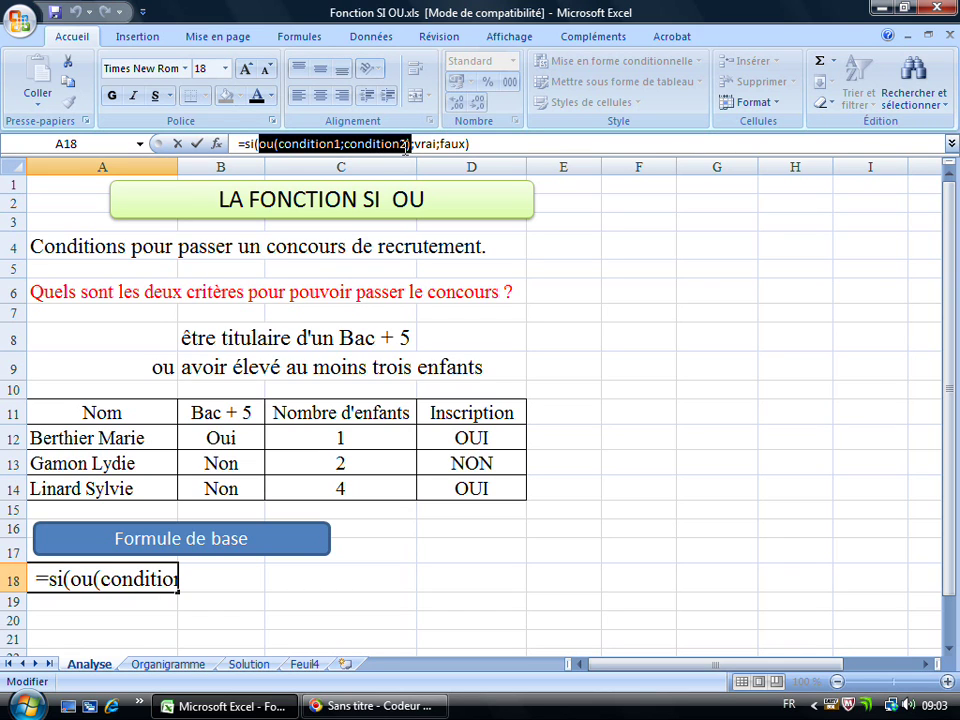
{"action": "left_click_drag", "start_coordinate": [405, 147], "coordinate": [438, 133]}
{"action": "left_click", "coordinate": [79, 616]}
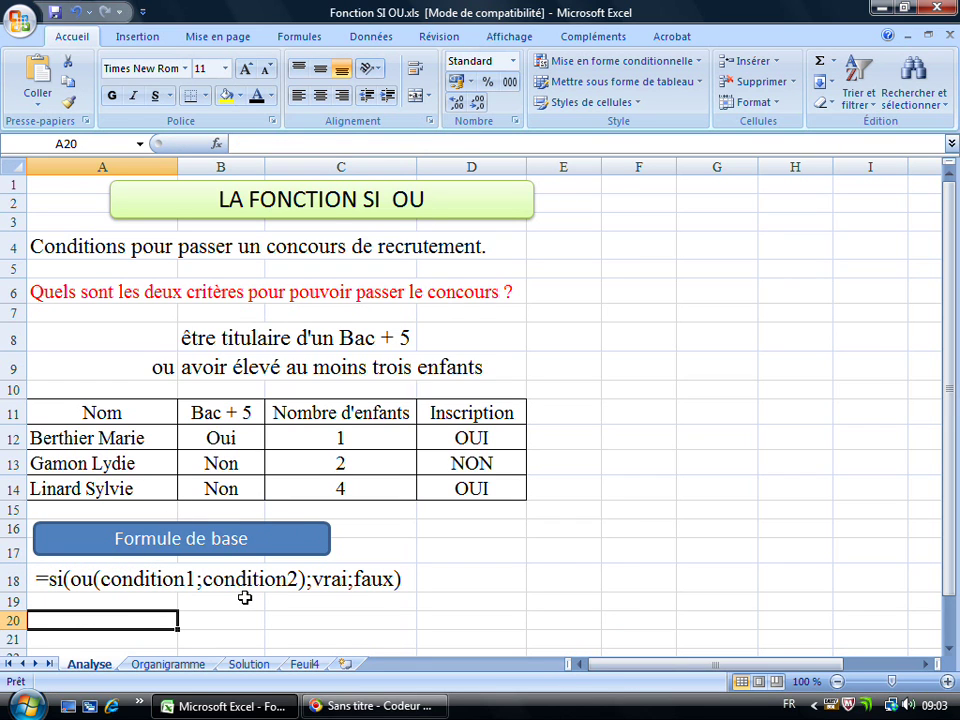
- On the Organigramme sheet, turn the top-left box's 'BAC + 5' text black
{"action": "left_click", "coordinate": [168, 664]}
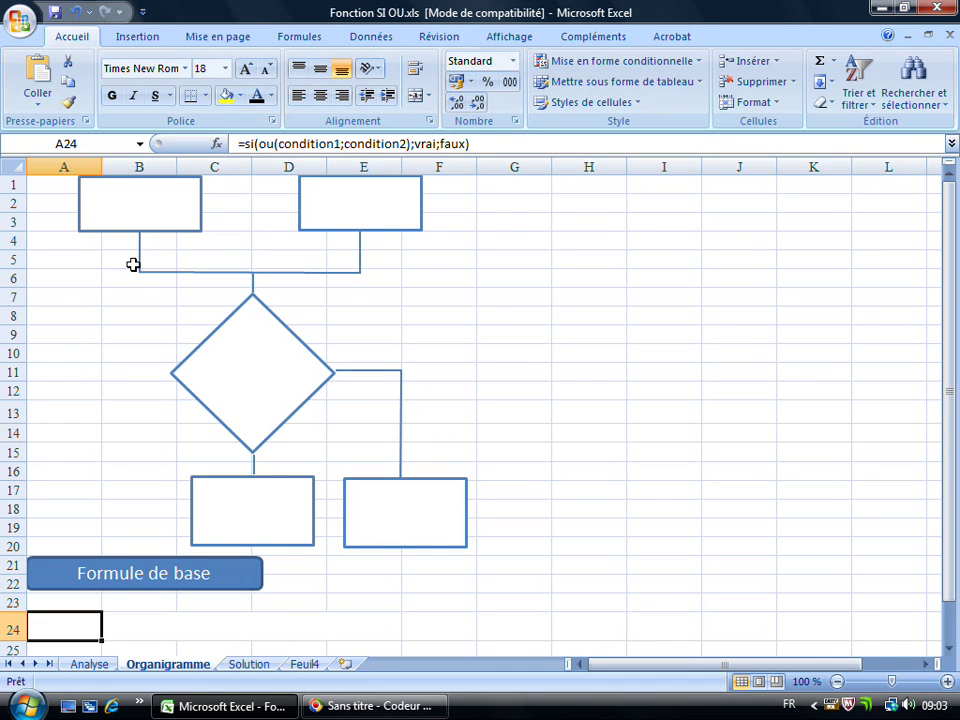
{"action": "left_click", "coordinate": [103, 192]}
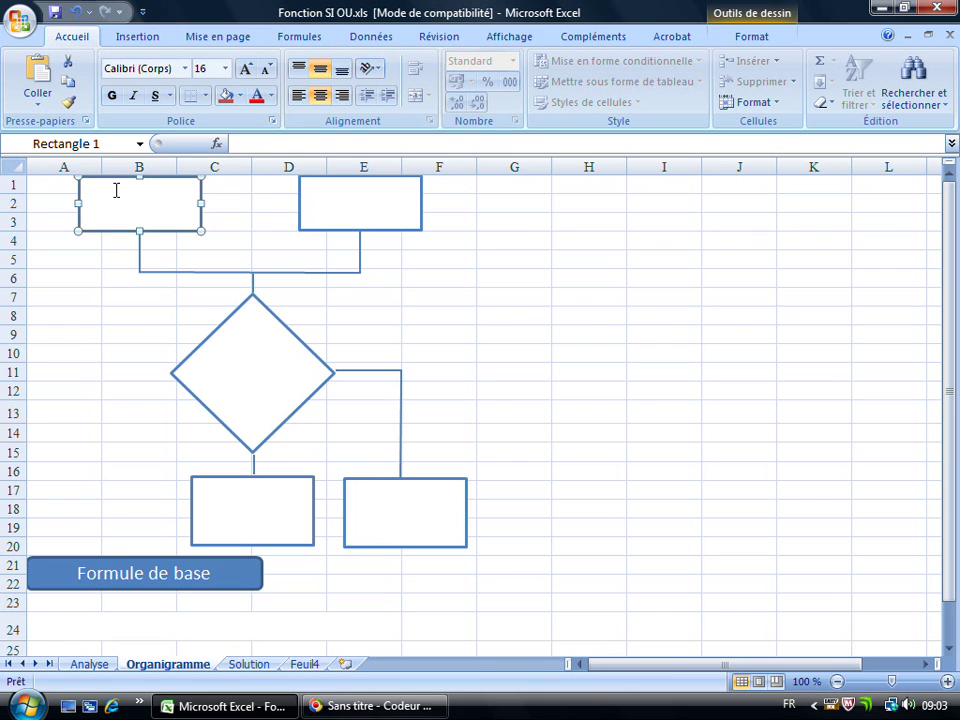
{"action": "left_click_drag", "start_coordinate": [116, 190], "coordinate": [188, 205]}
{"action": "left_click", "coordinate": [271, 97]}
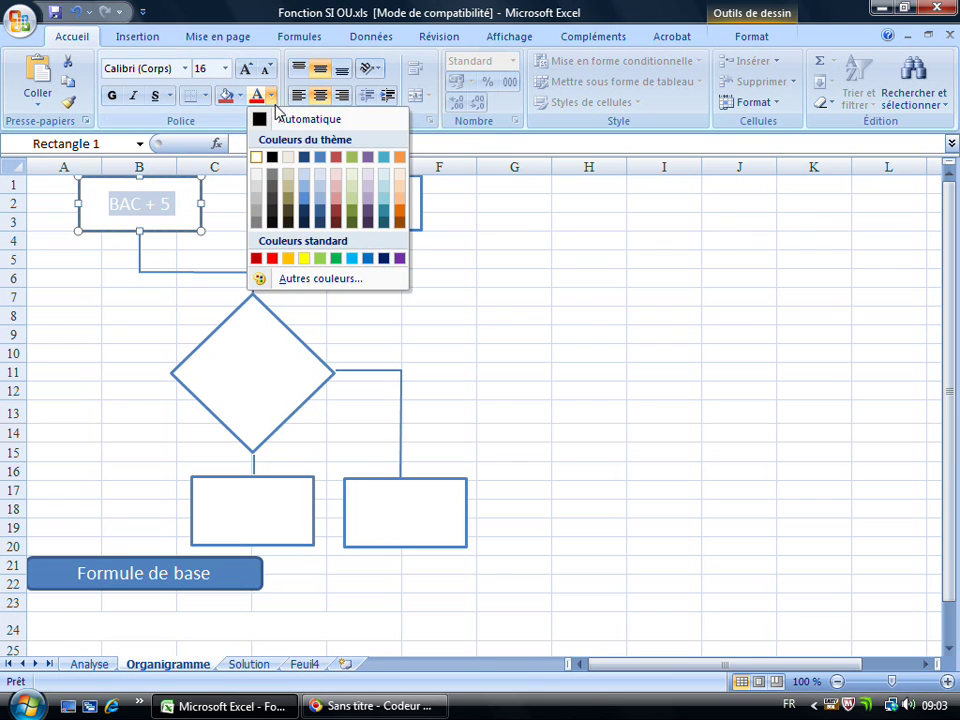
{"action": "left_click", "coordinate": [305, 119]}
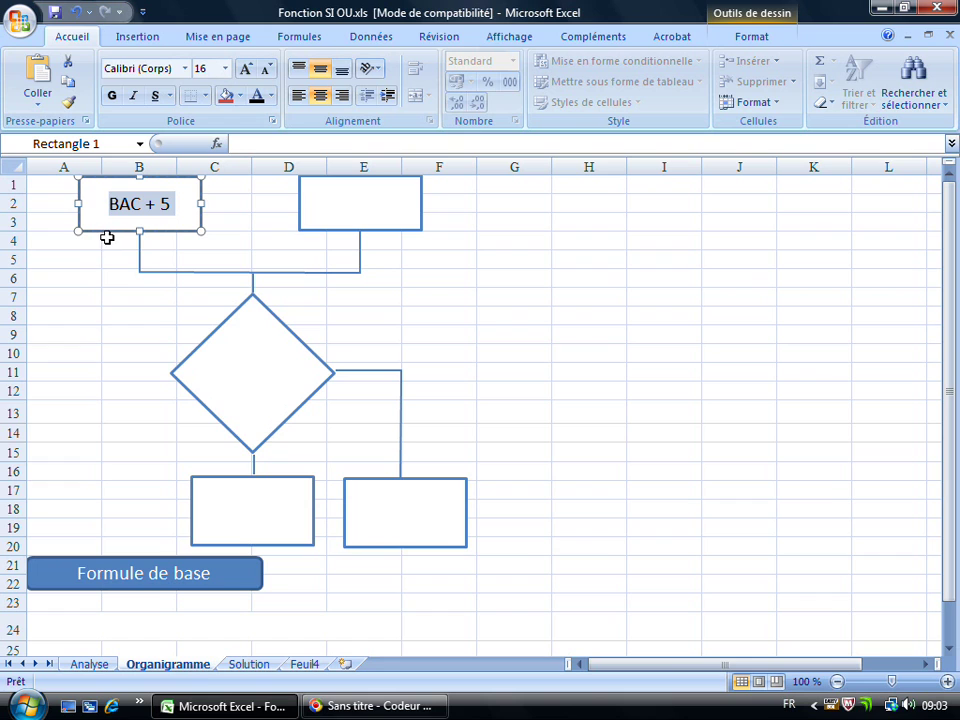
- Turn the top-right box's '3 enfants' text black
{"action": "left_click_drag", "start_coordinate": [329, 197], "coordinate": [403, 197]}
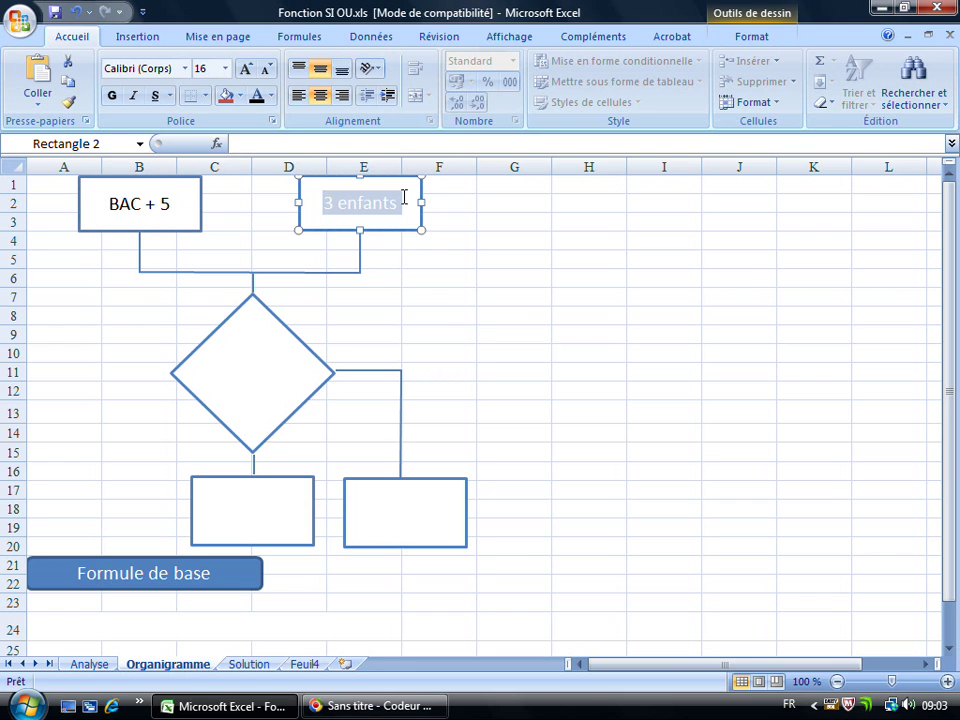
{"action": "left_click", "coordinate": [256, 96]}
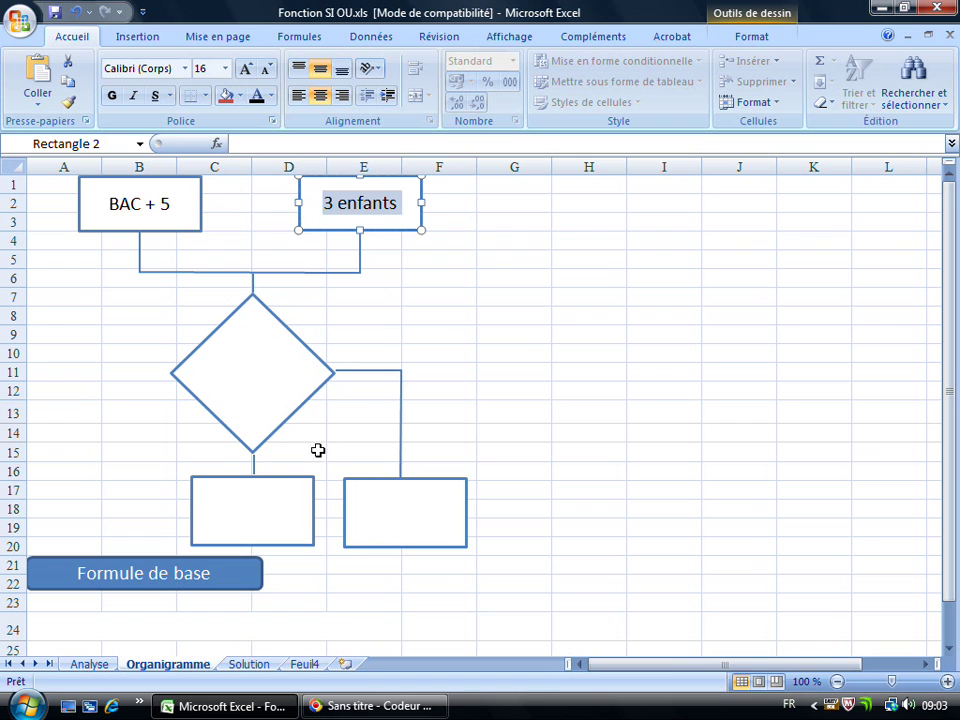
{"action": "left_click", "coordinate": [243, 332]}
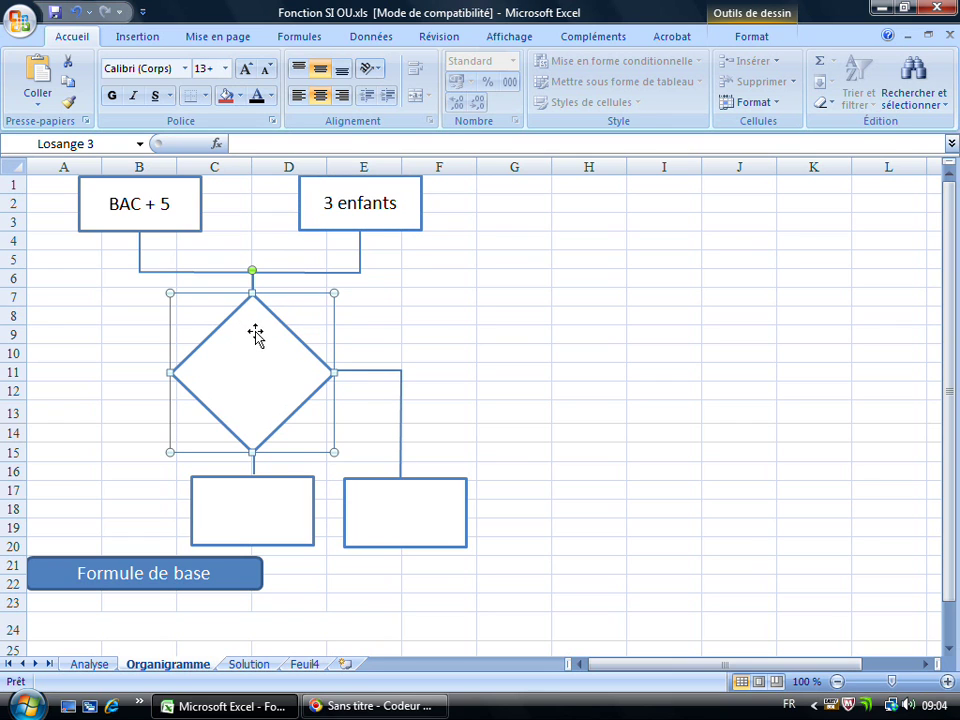
- Turn the diamond's 'BAC + 5 OU 3 enfants ?' text black
{"action": "left_click", "coordinate": [424, 311]}
{"action": "mouse_move", "coordinate": [247, 361]}
{"action": "left_mouse_down"}
{"action": "mouse_move", "coordinate": [283, 366]}
{"action": "mouse_move", "coordinate": [280, 425]}
{"action": "left_mouse_up"}
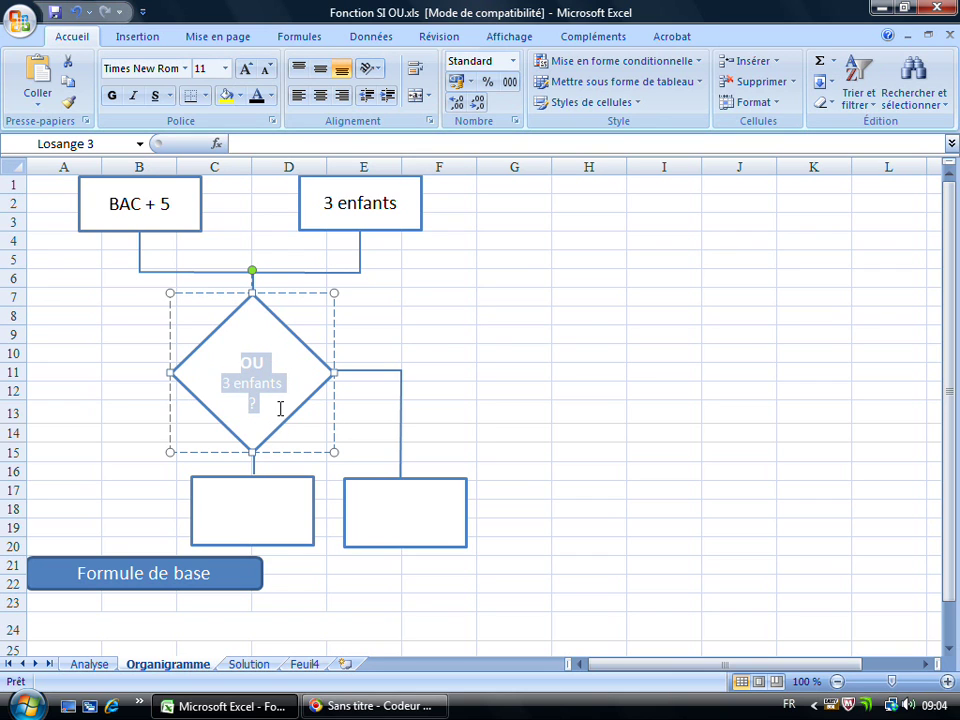
{"action": "key", "text": "Delete"}
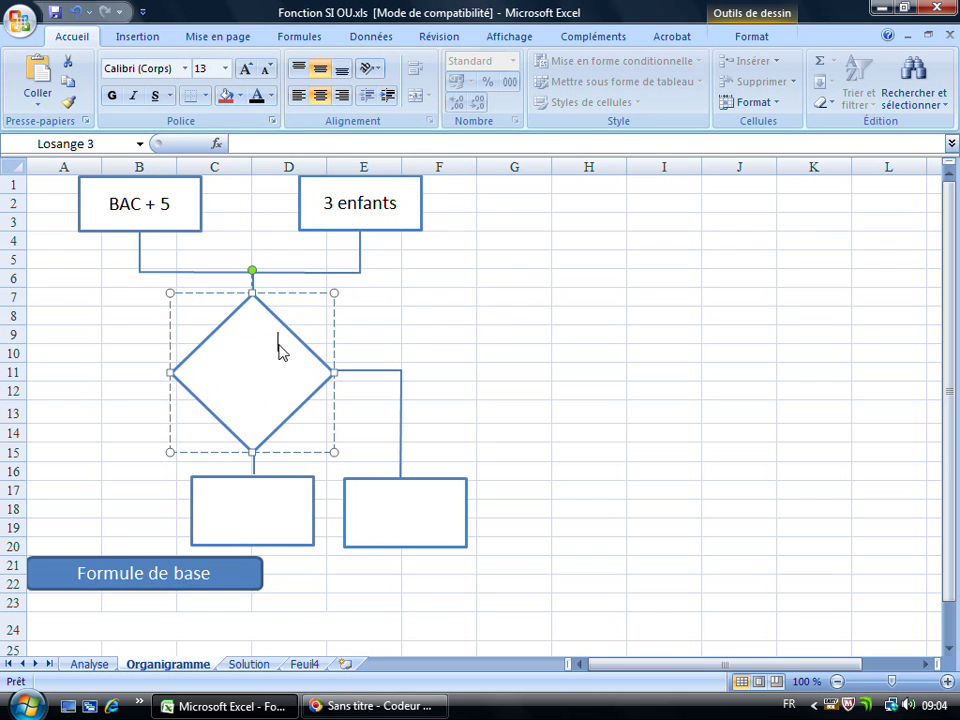
{"action": "key", "text": "ctrl+z"}
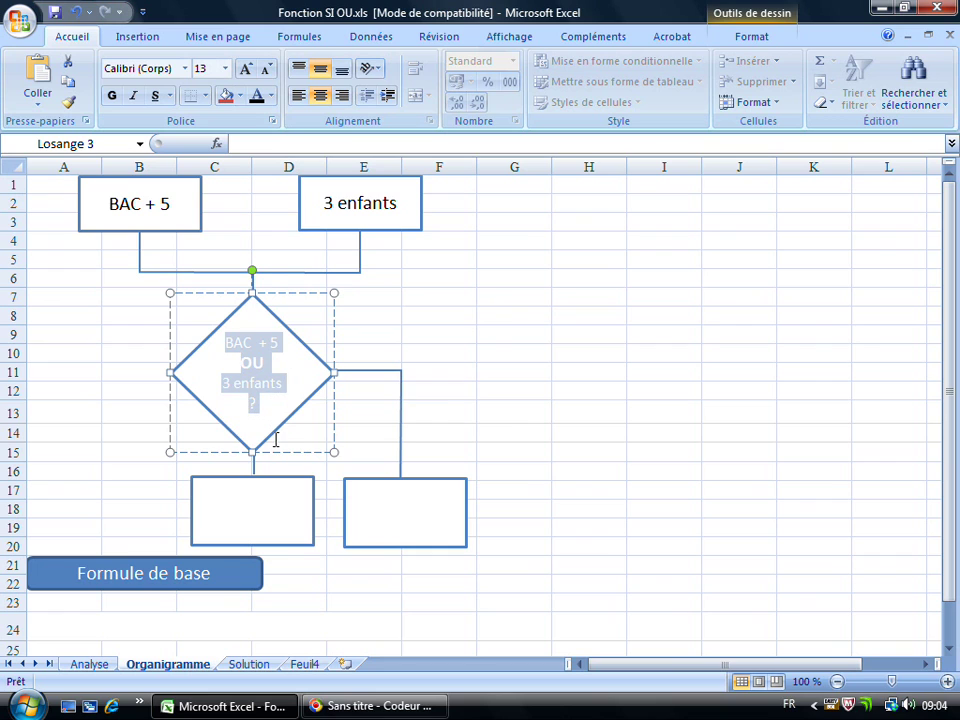
{"action": "left_click", "coordinate": [256, 95]}
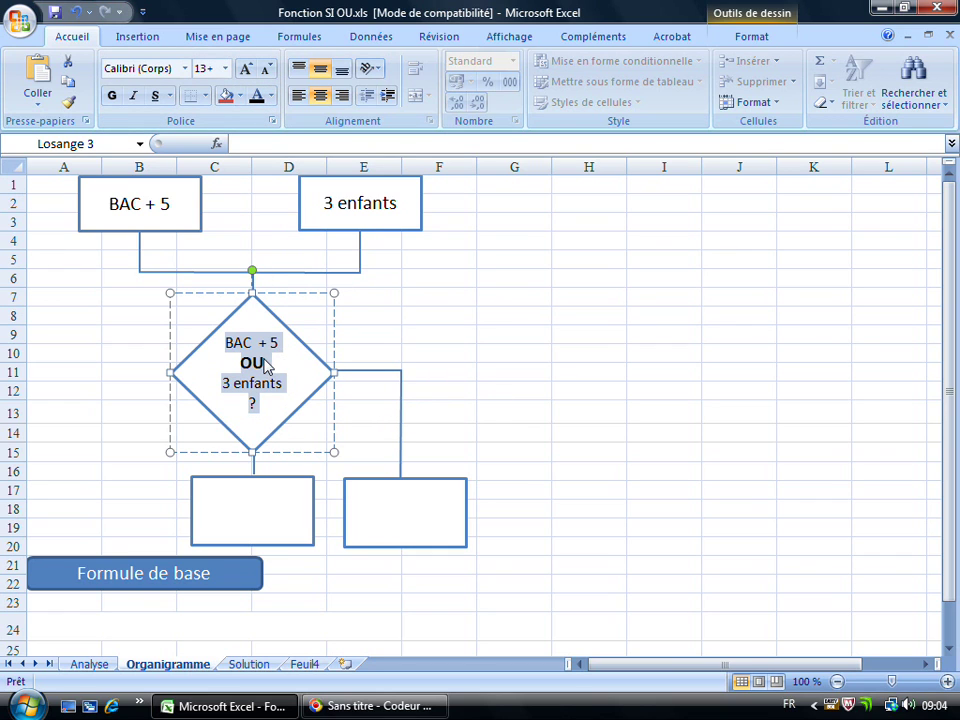
{"action": "left_click", "coordinate": [242, 362]}
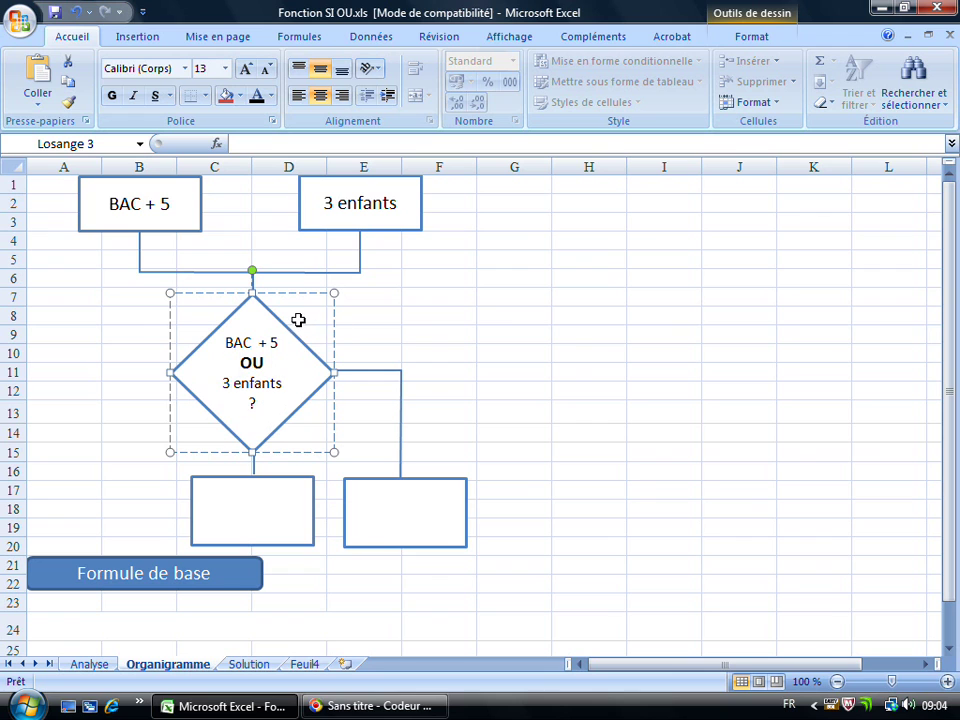
- Reveal the OUI branch label in F13 and the NON label in C15
{"action": "left_click", "coordinate": [437, 405]}
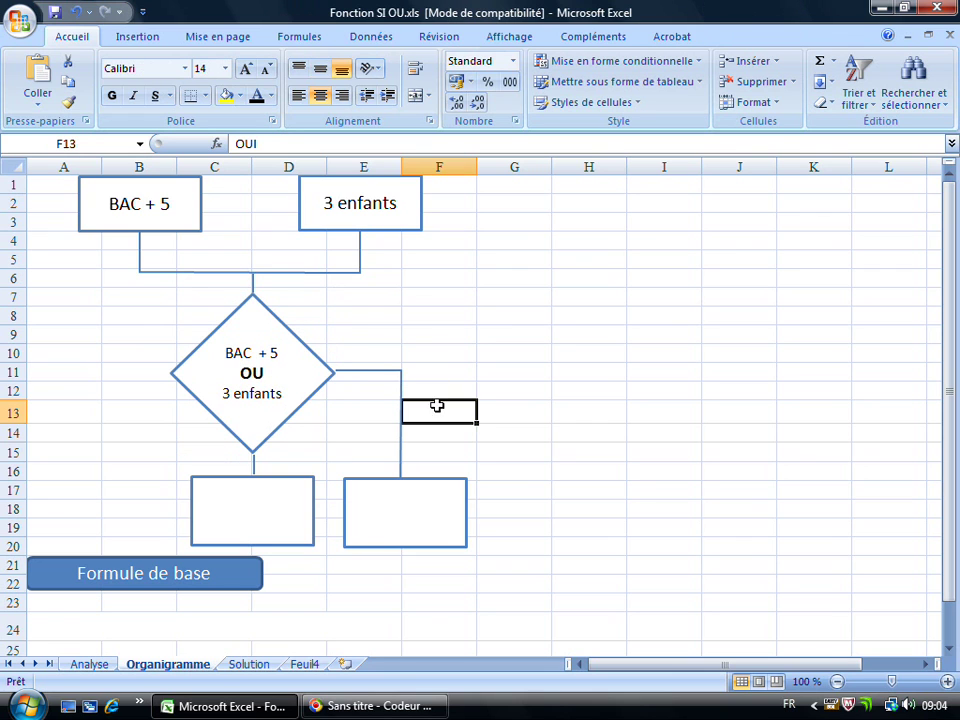
{"action": "left_click", "coordinate": [257, 96]}
{"action": "left_click", "coordinate": [201, 451]}
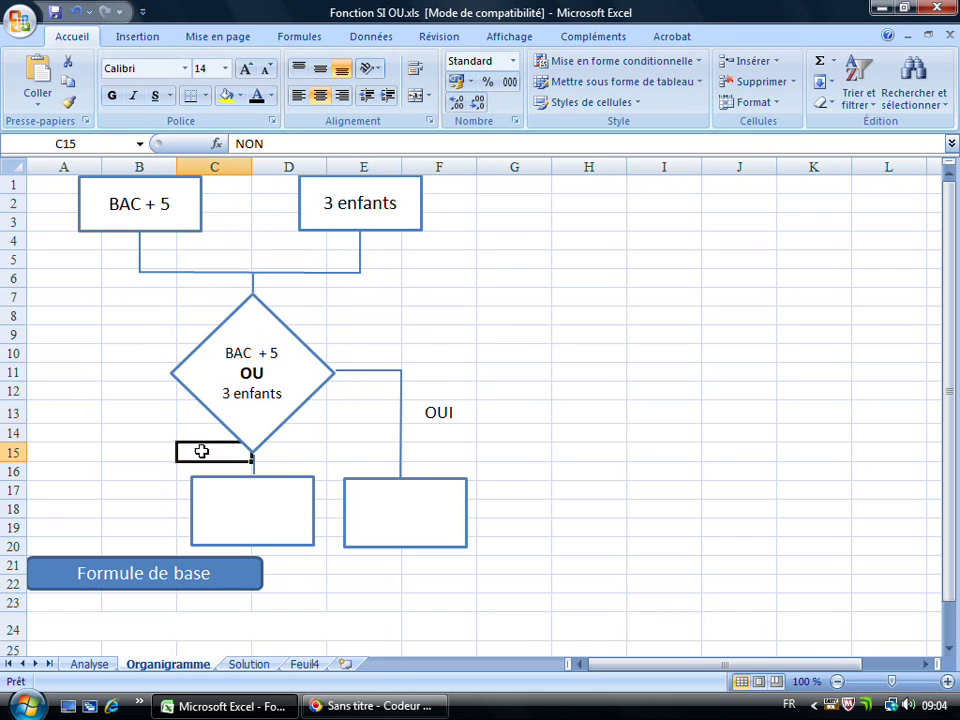
{"action": "left_click", "coordinate": [257, 96]}
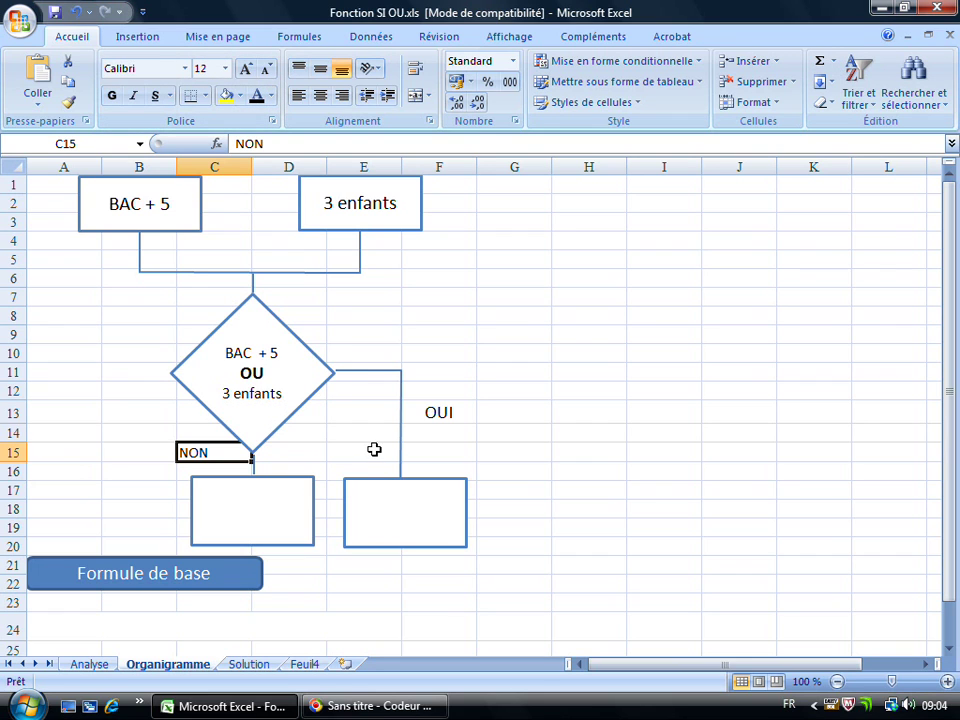
{"action": "left_click", "coordinate": [105, 390]}
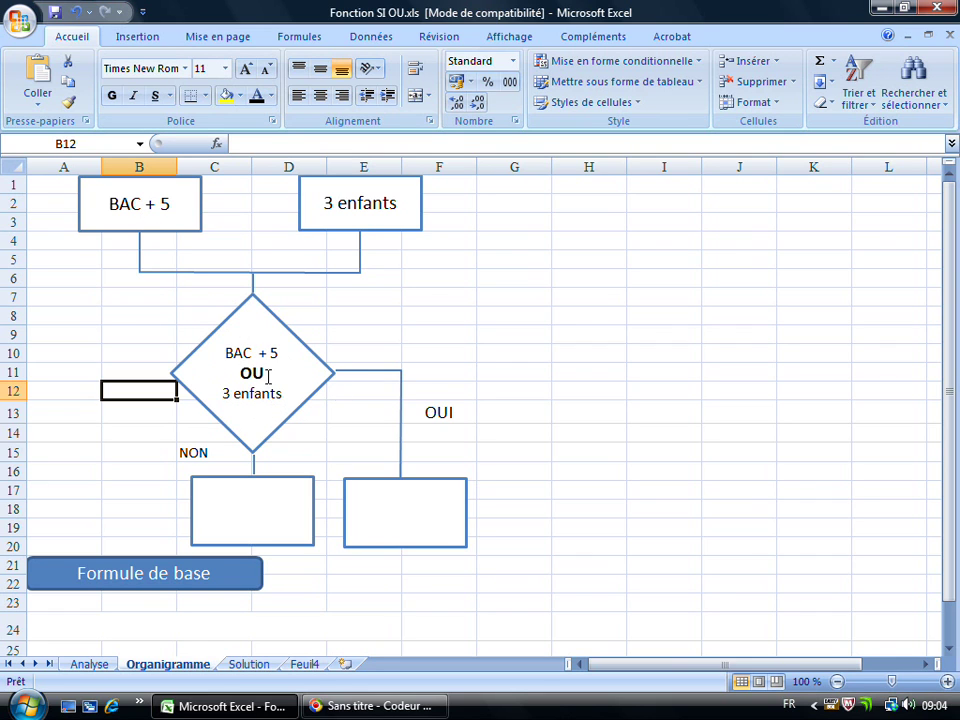
- Turn the 'Inscription OUI' and 'Inscription NON' box texts black
{"action": "left_click", "coordinate": [380, 522]}
{"action": "left_click_drag", "start_coordinate": [384, 497], "coordinate": [460, 533]}
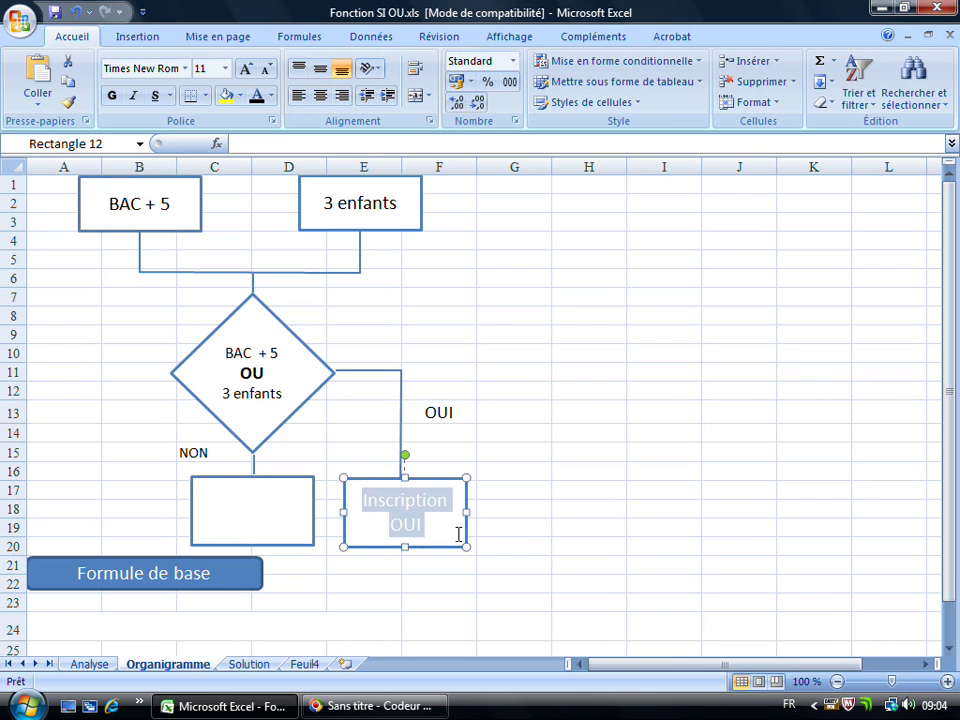
{"action": "left_click", "coordinate": [257, 98]}
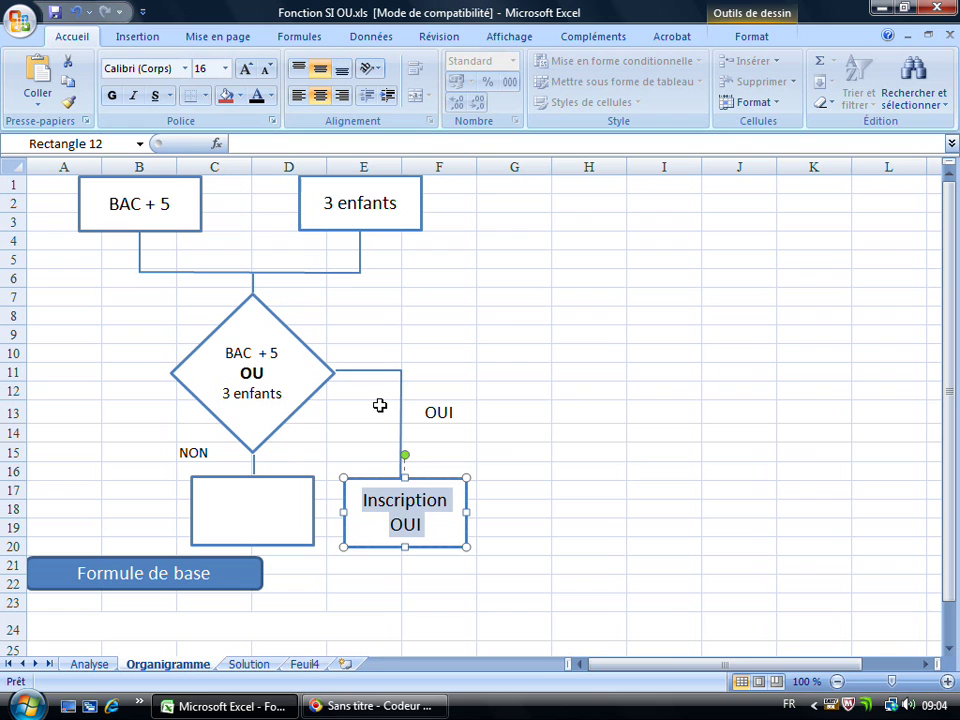
{"action": "type", "text": "Inscription NON"}
{"action": "left_click_drag", "start_coordinate": [219, 496], "coordinate": [283, 529]}
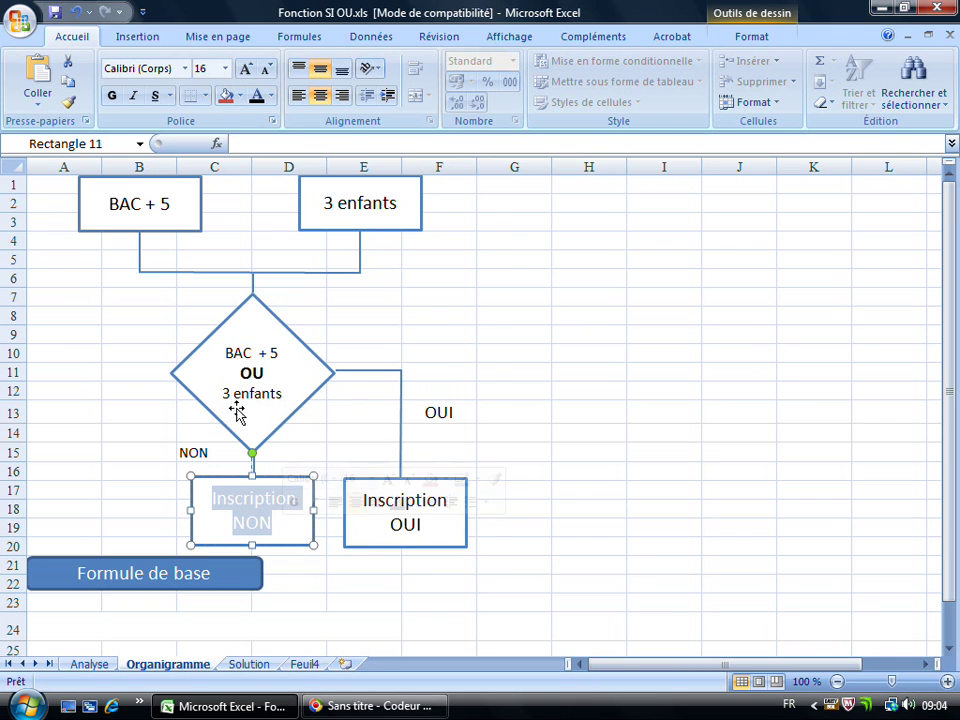
{"action": "left_click", "coordinate": [256, 100]}
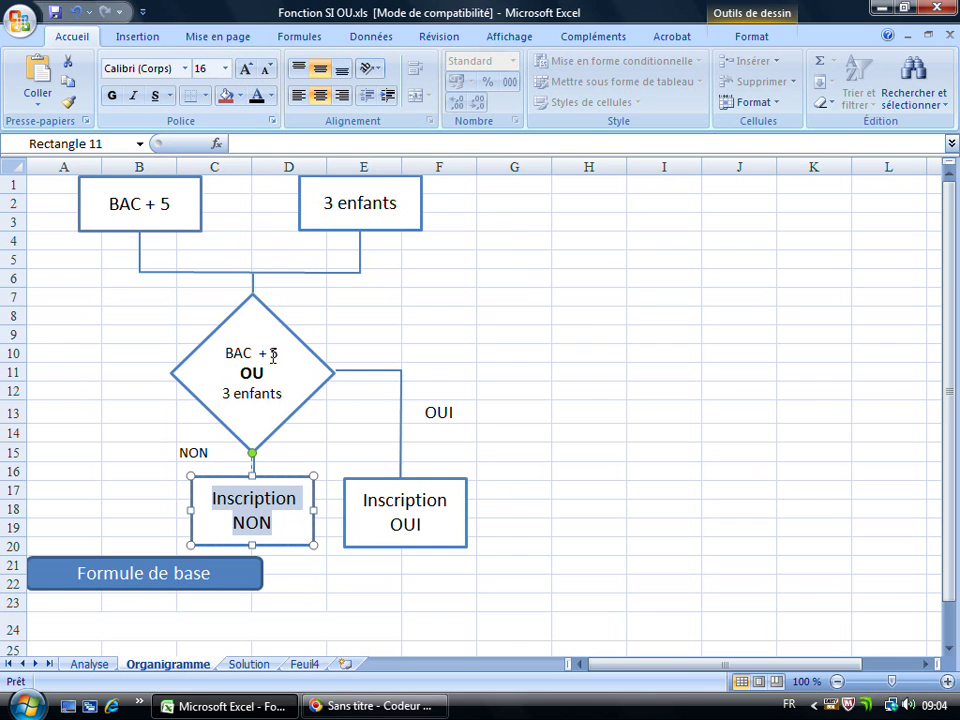
{"action": "left_click", "coordinate": [62, 630]}
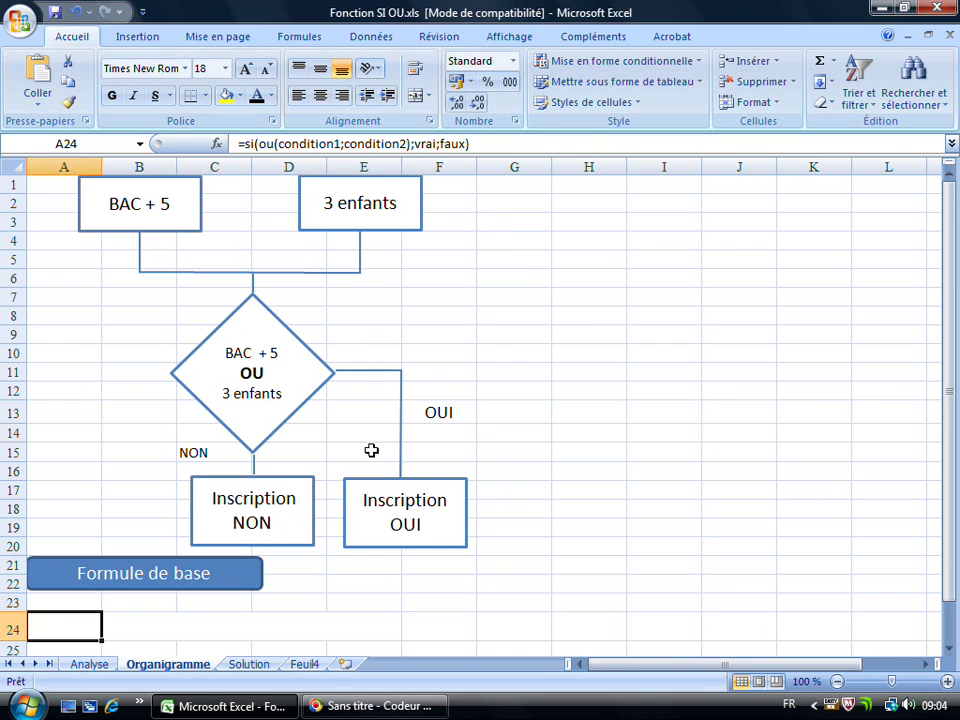
- Reveal the SI(OU()) formula pattern in A24 in black, then go to the Solution sheet
{"action": "left_click", "coordinate": [256, 97]}
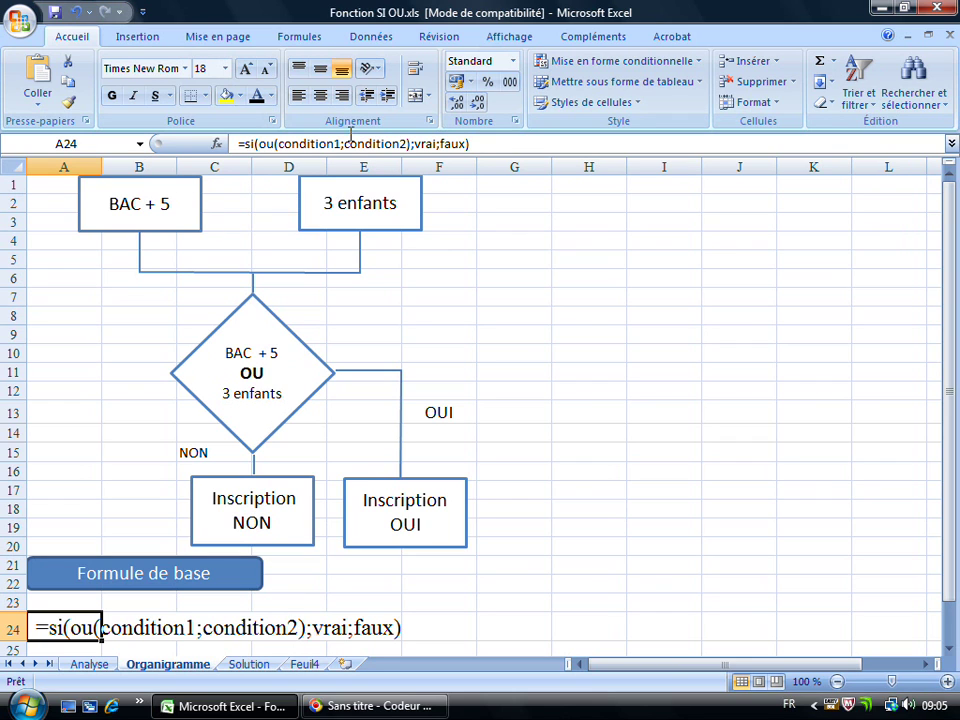
{"action": "left_click_drag", "start_coordinate": [279, 143], "coordinate": [405, 148]}
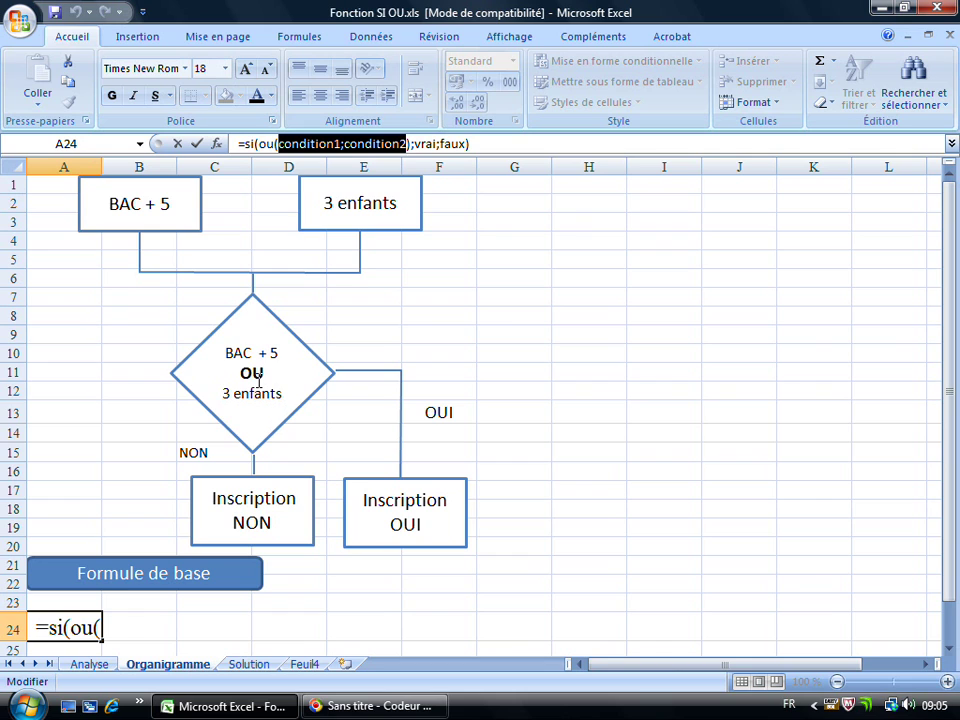
{"action": "left_click_drag", "start_coordinate": [258, 143], "coordinate": [413, 143]}
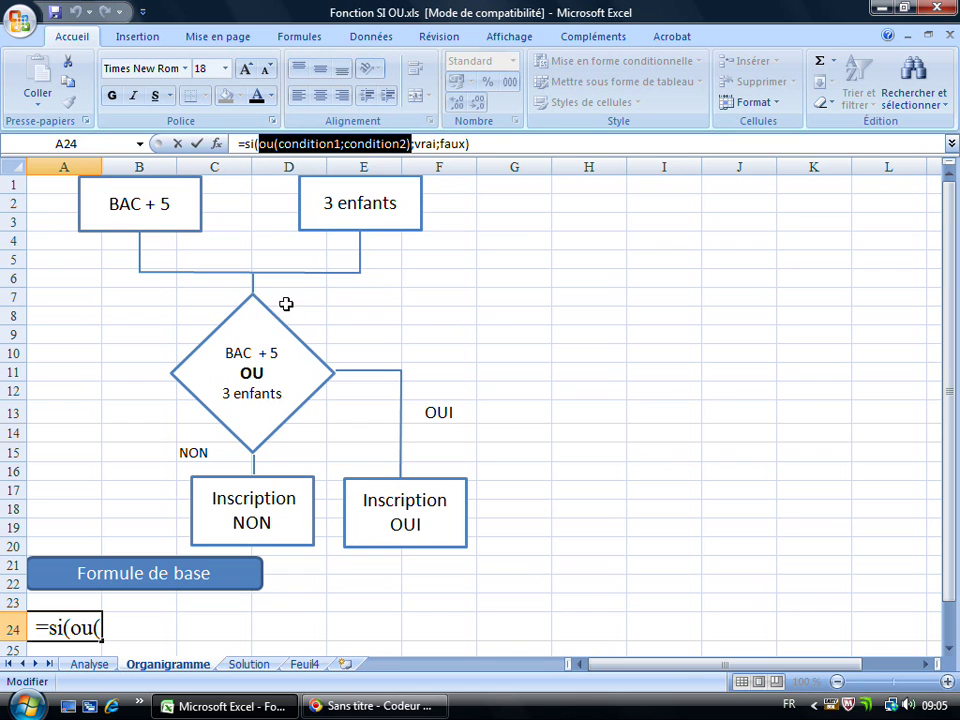
{"action": "left_click", "coordinate": [155, 330]}
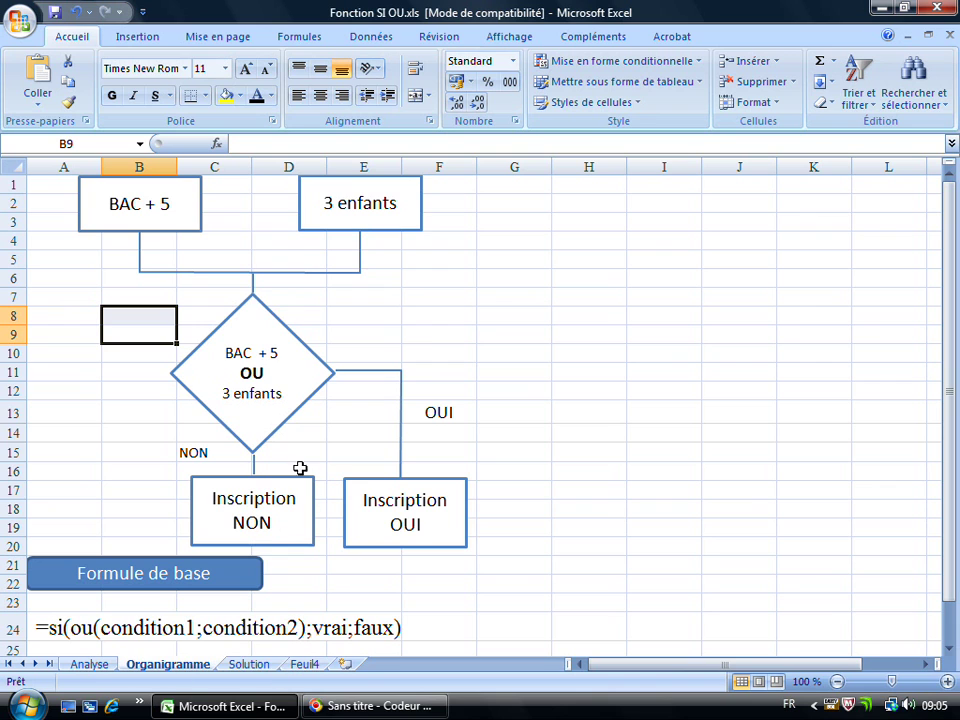
{"action": "left_click", "coordinate": [255, 664]}
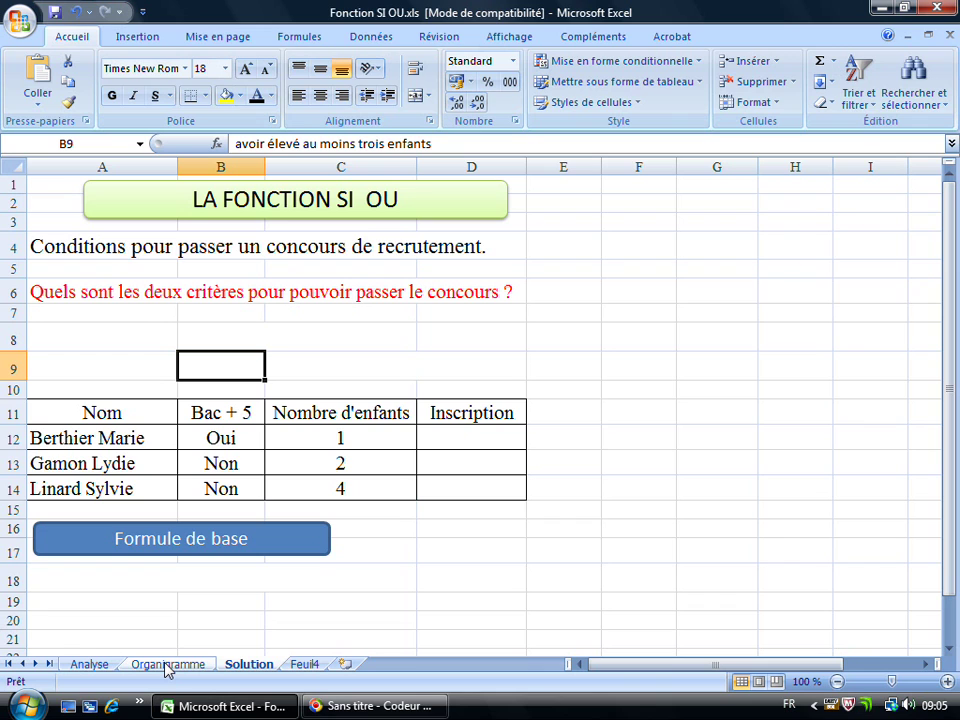
- Reveal the base formula in A18 and select D12 holding =SI(OU(B12="oui";C12>2);"Oui";"Non")
{"action": "left_click", "coordinate": [94, 574]}
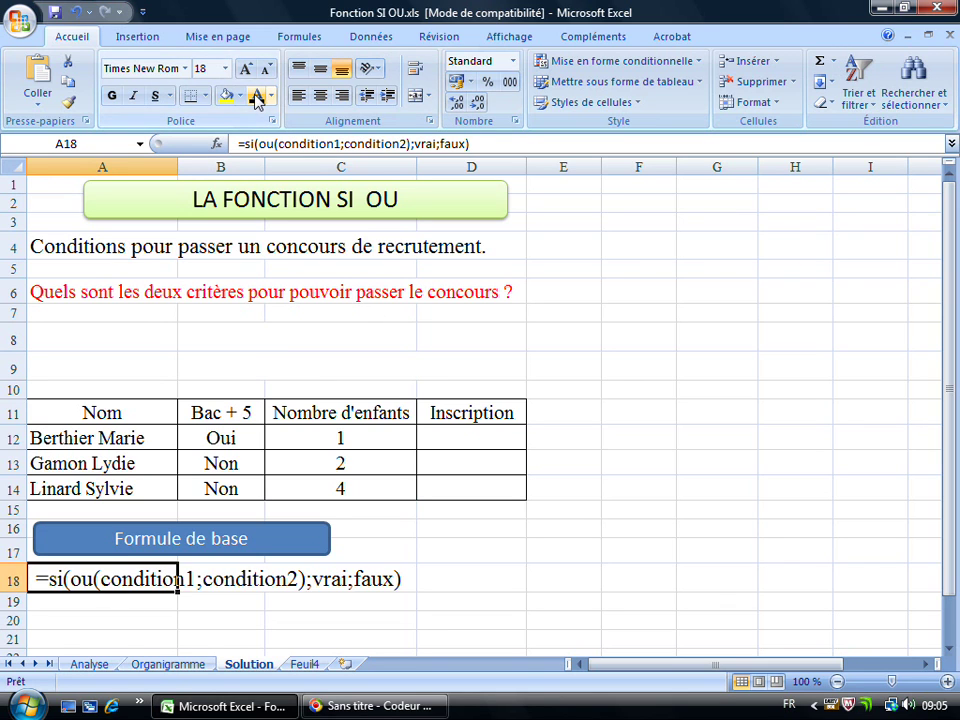
{"action": "left_click", "coordinate": [463, 437]}
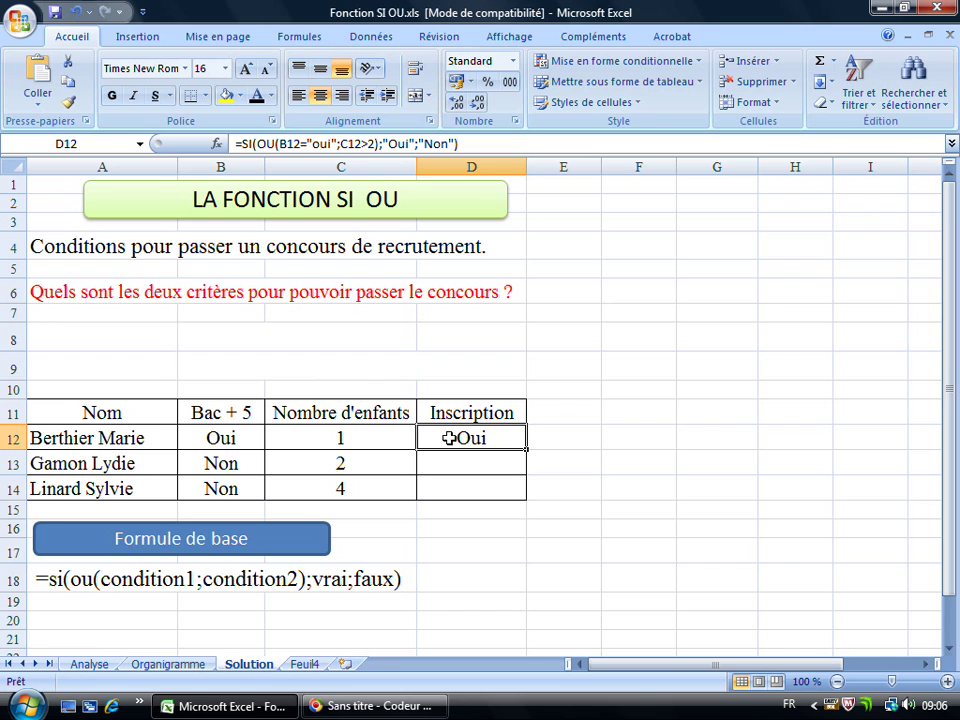
{"action": "type", "text": "=SI(OU(B12=\"oui\";C12>2);\"Oui\";\"Non\")"}
- Fill D12's formula down to D14, giving Oui, Non, Oui
{"action": "left_click_drag", "start_coordinate": [527, 451], "coordinate": [528, 500]}
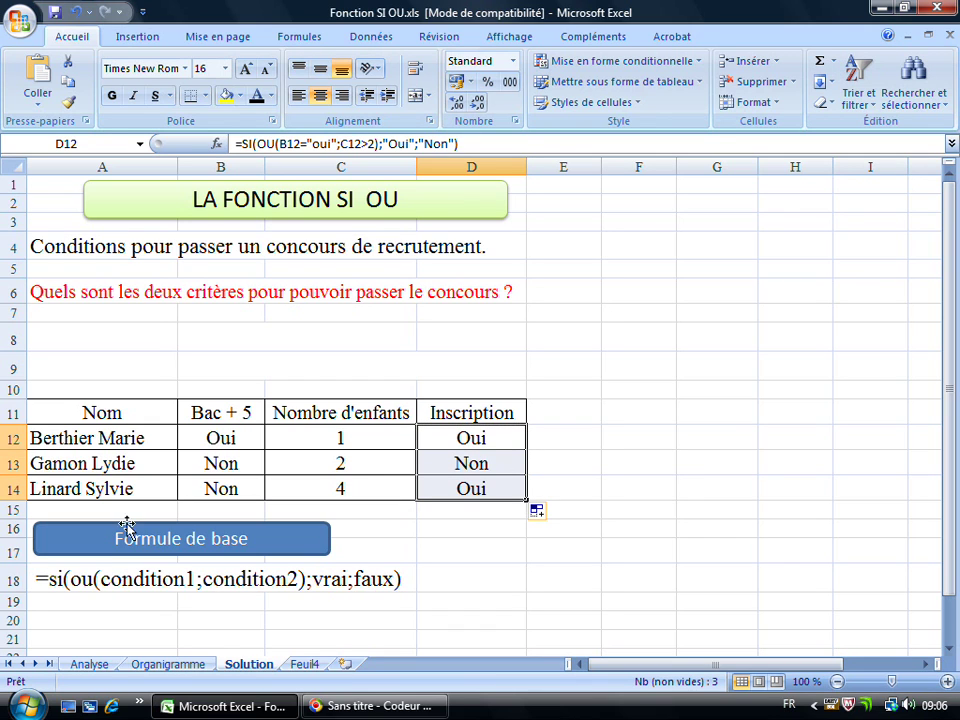